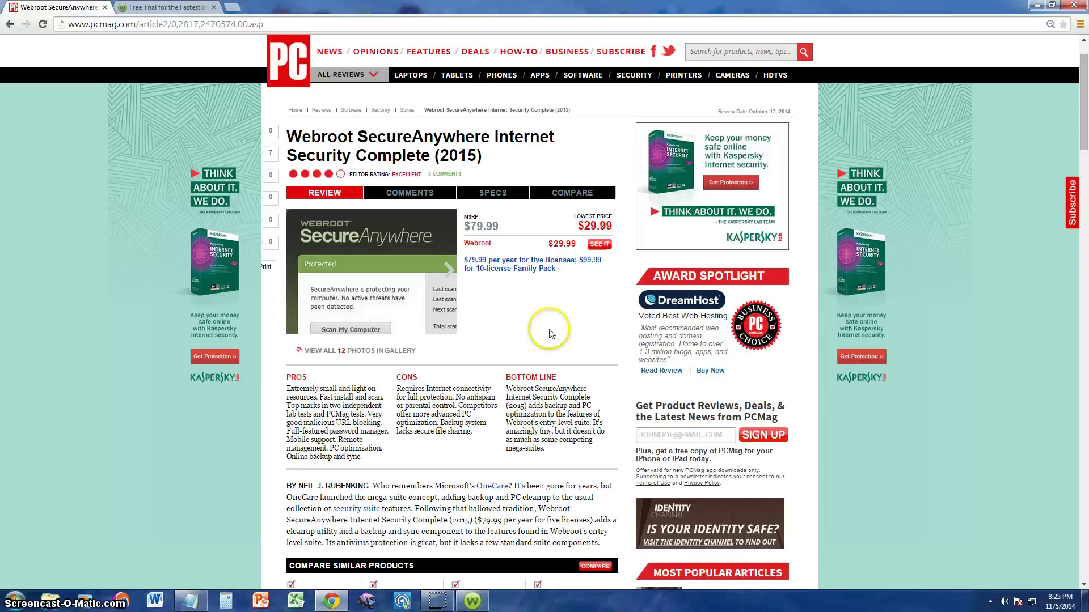
- Skim the review, highlighting the product name in its title and the EXCELLENT editor rating
scroll(527, 326, down, 1)
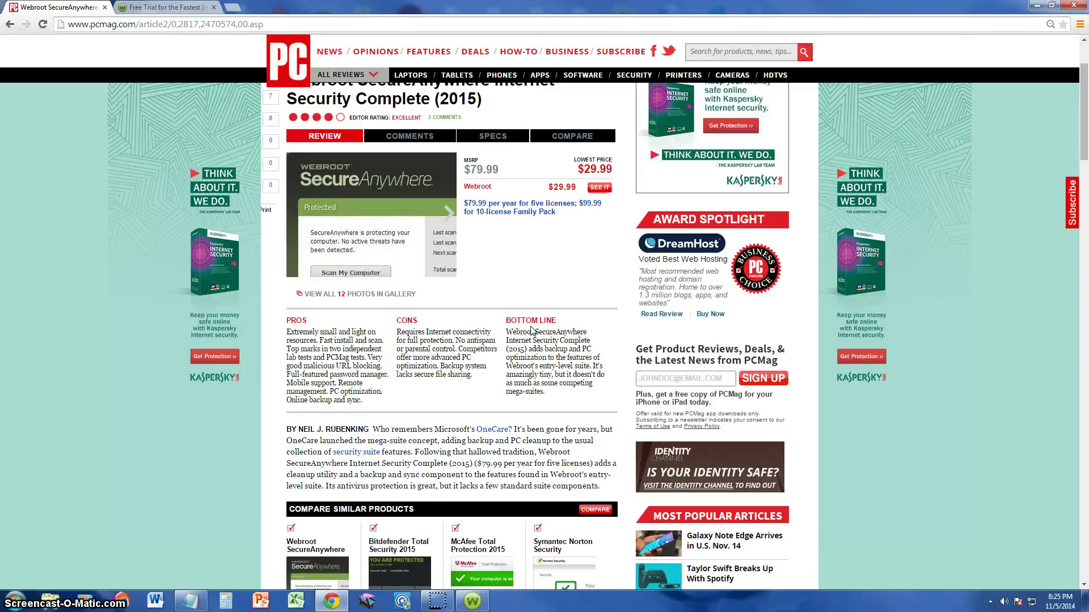
scroll(479, 329, up, 2)
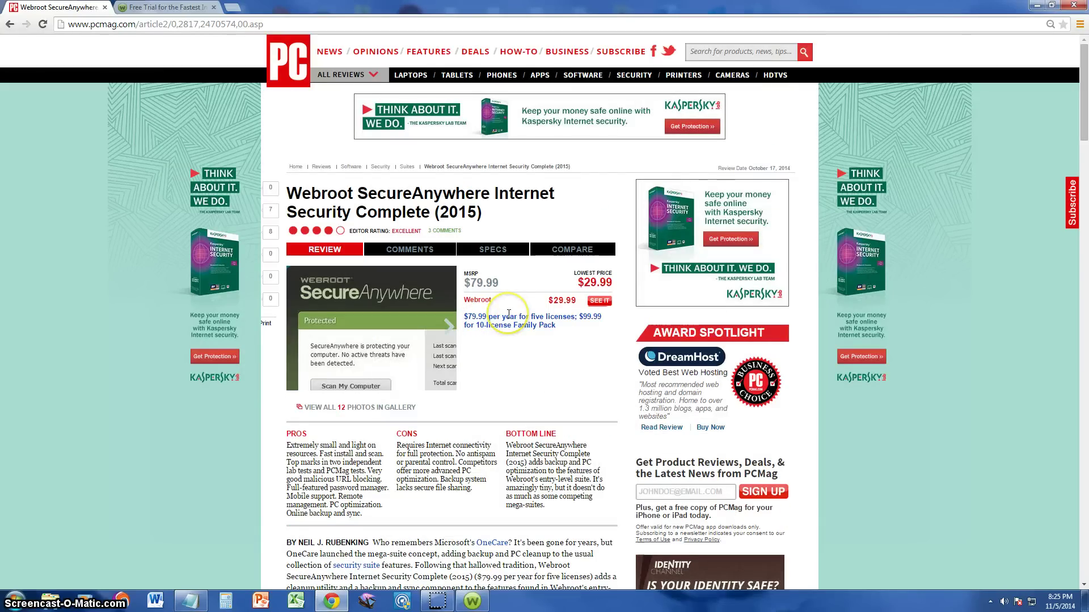
scroll(504, 313, down, 1)
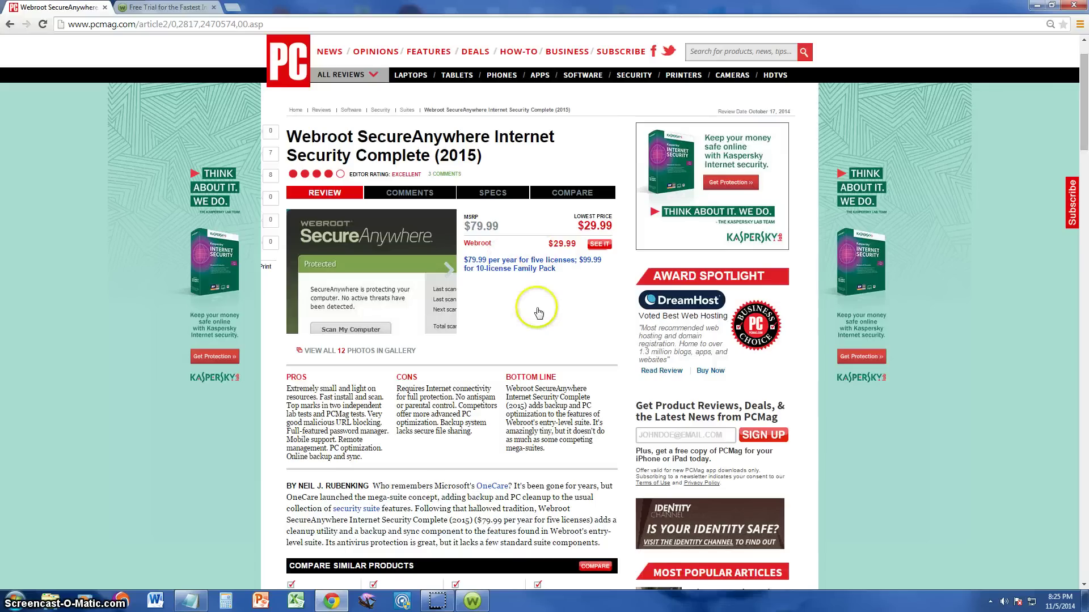
drag(310, 140, 482, 143)
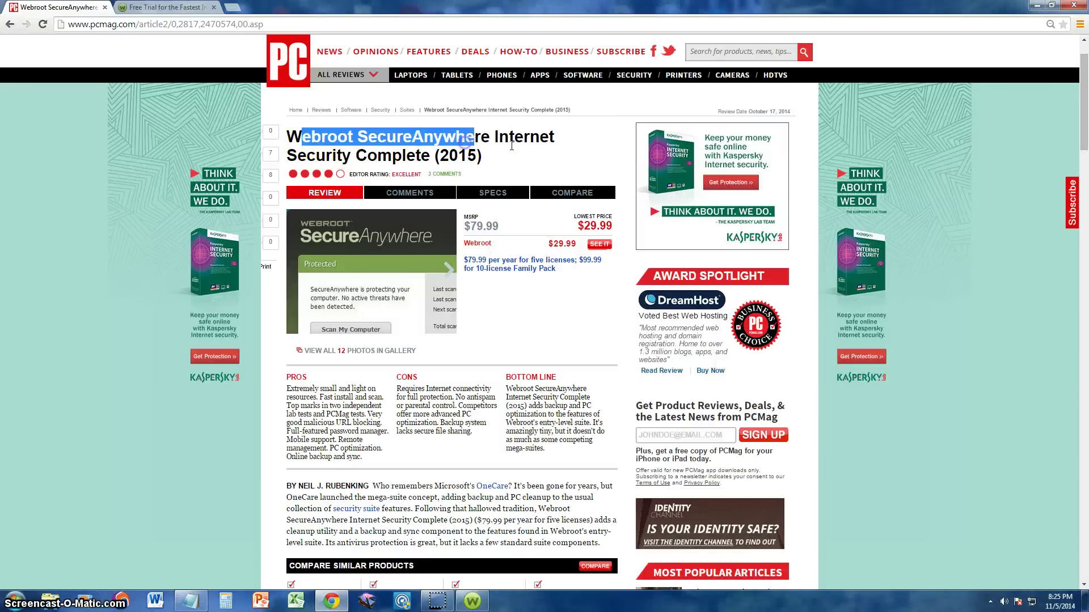
click(512, 145)
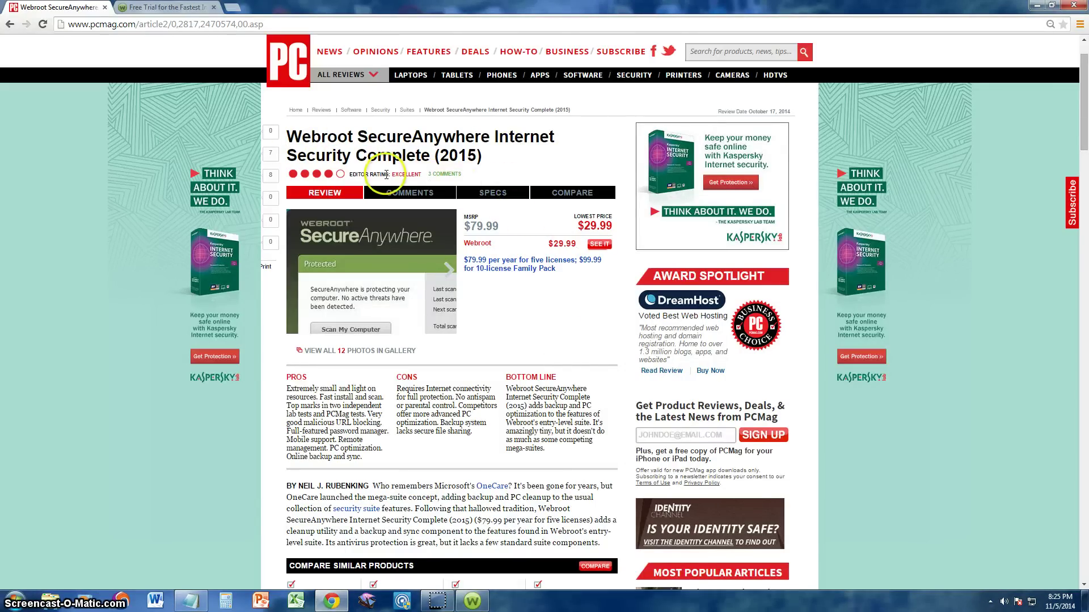
drag(352, 175, 440, 175)
- Keep reading down the review, briefly highlighting the title text again along the way
scroll(510, 204, down, 3)
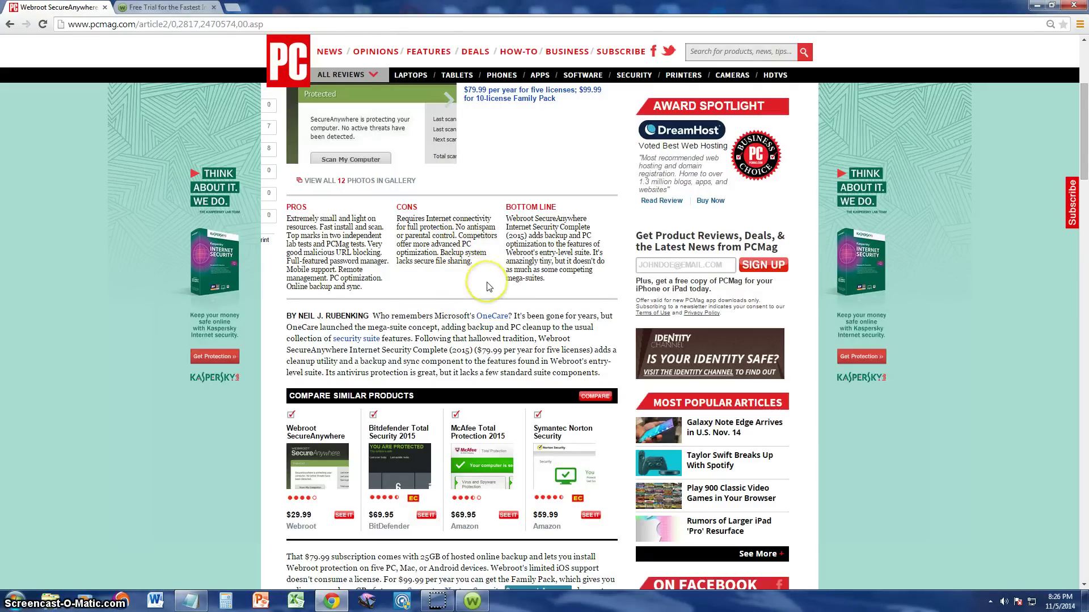
scroll(489, 286, up, 3)
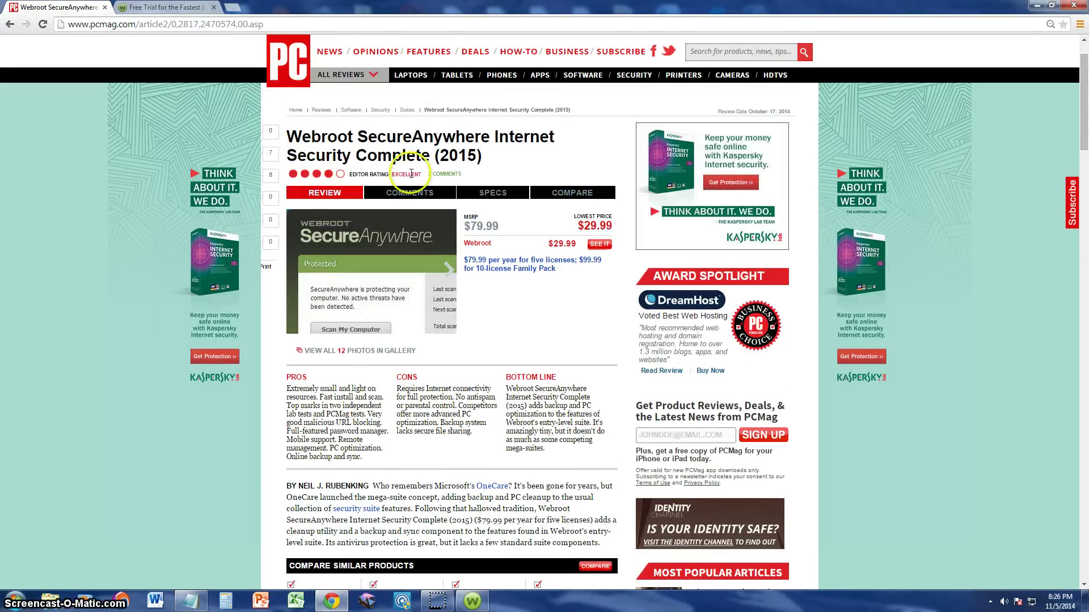
drag(326, 155, 423, 157)
click(474, 384)
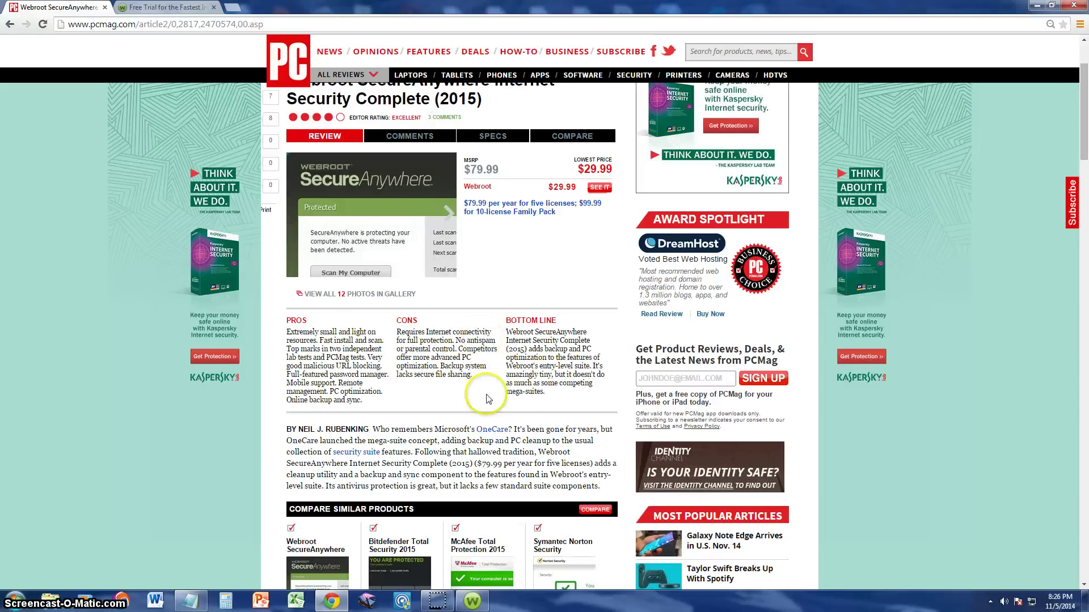
scroll(486, 385, down, 1)
scroll(493, 388, down, 1)
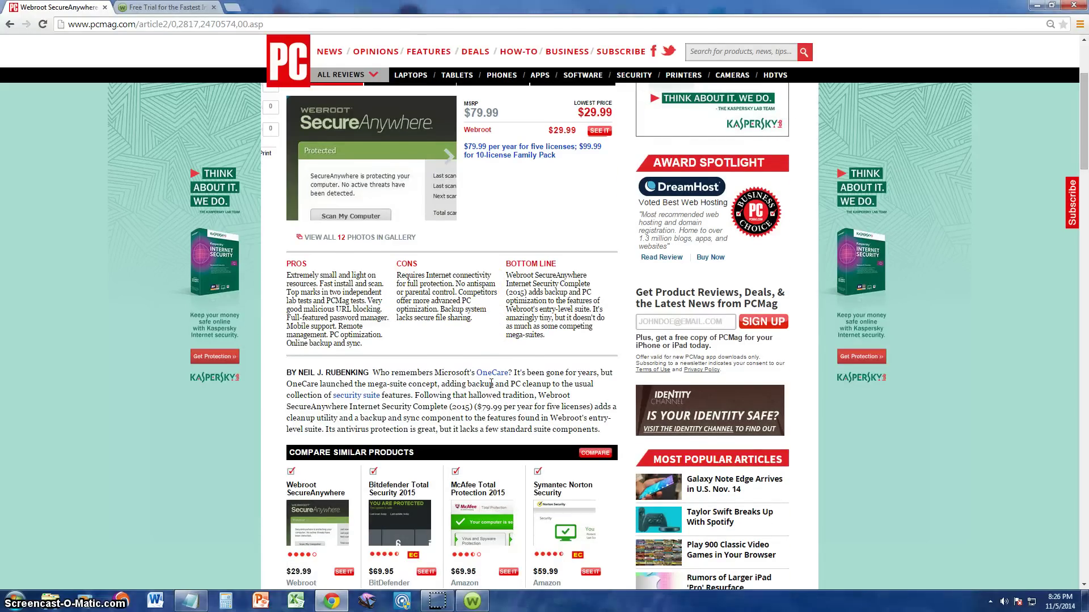
click(490, 379)
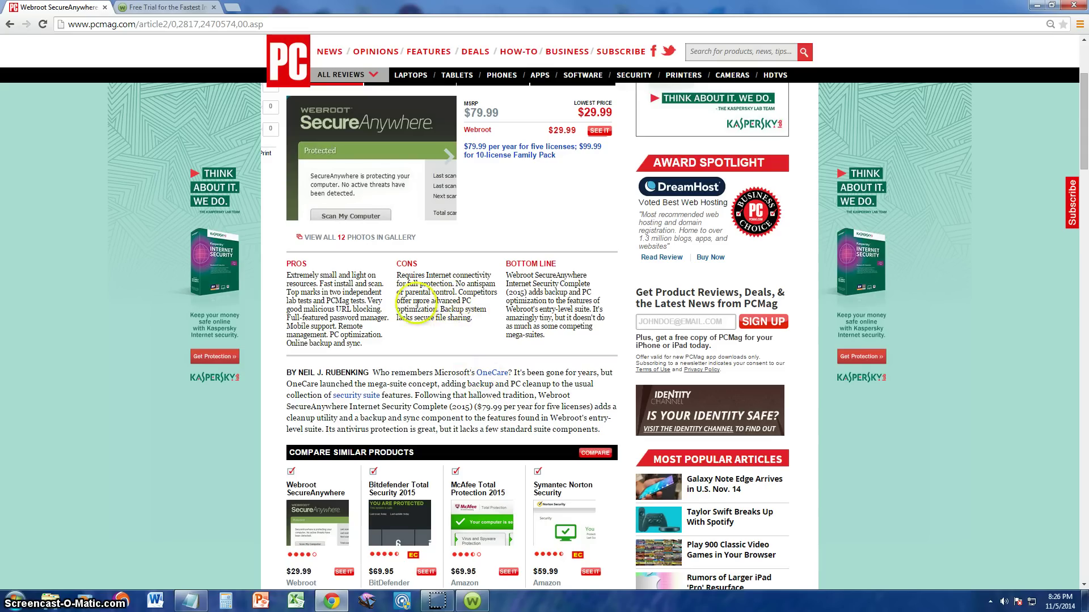
click(463, 309)
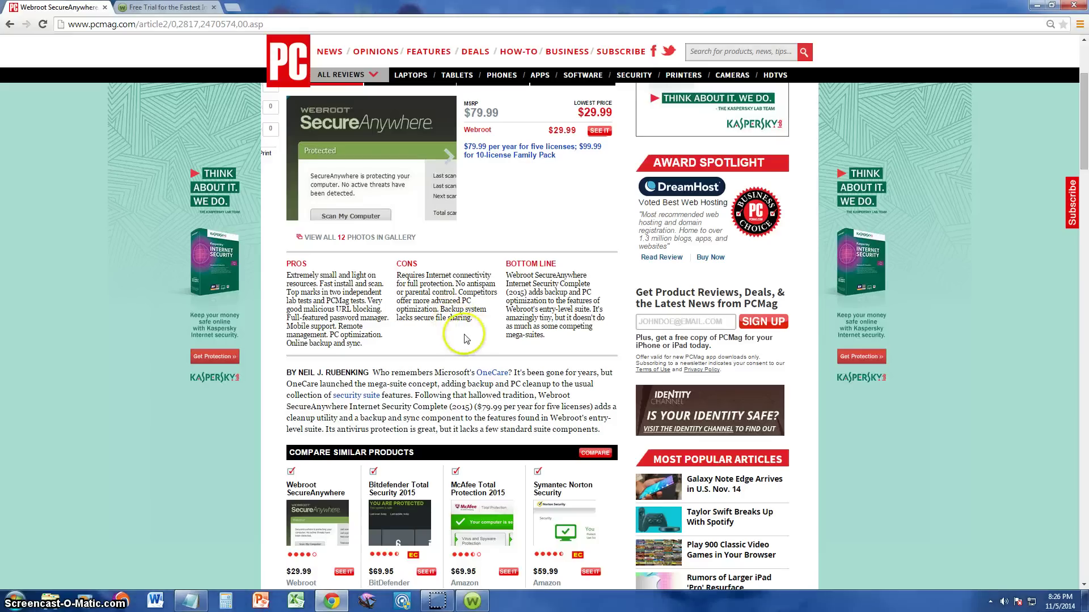
scroll(572, 318, down, 1)
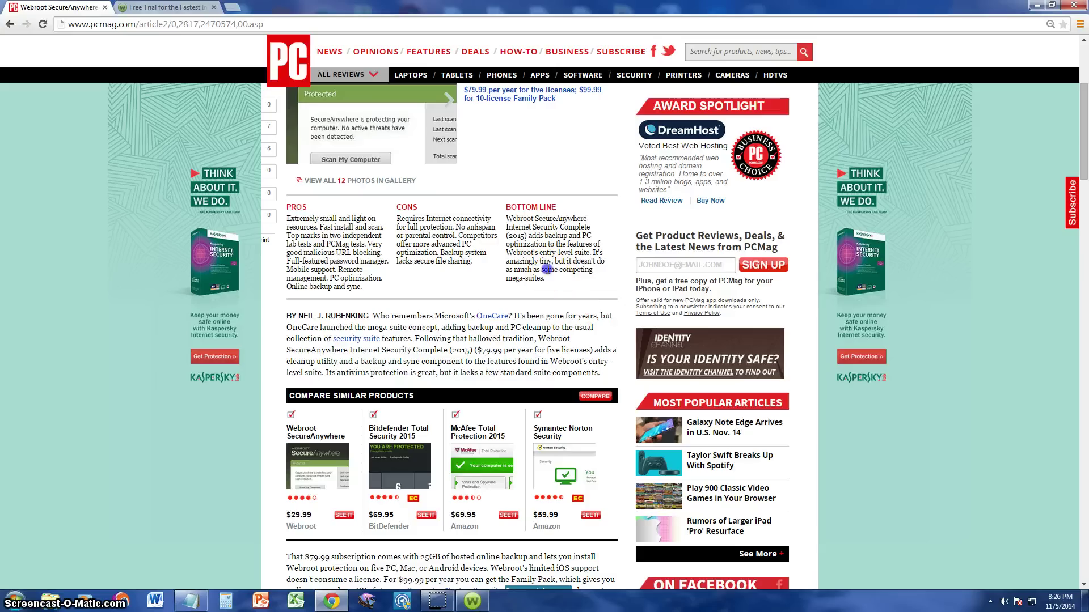
- Highlight the bottom-line remark about competing mega-suites, then briefly bring up and dismiss SecureAnywhere
drag(540, 270, 567, 281)
click(568, 281)
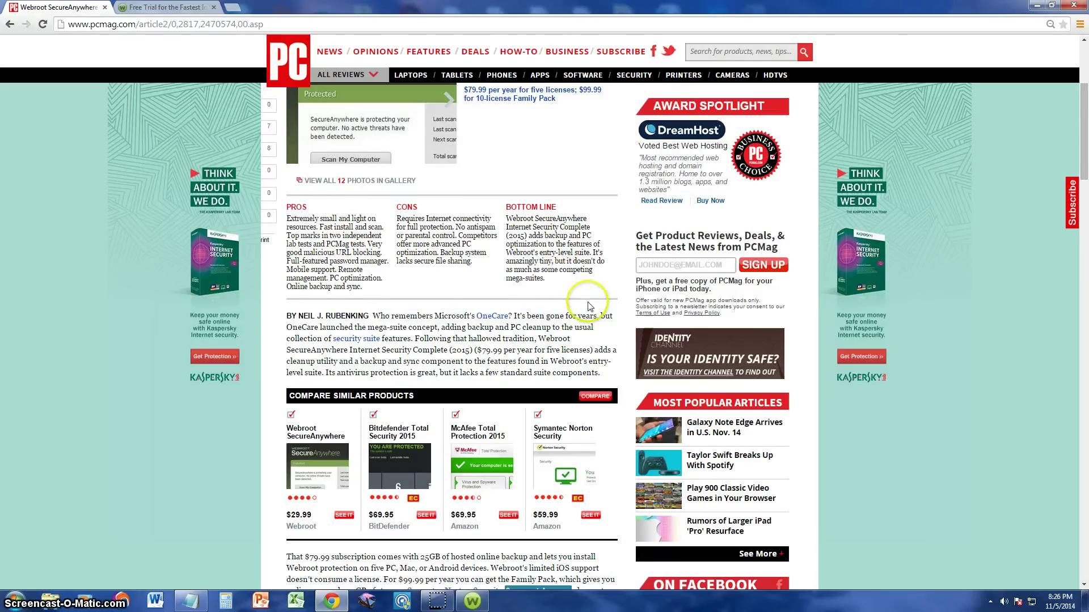
scroll(589, 309, down, 2)
scroll(592, 322, up, 2)
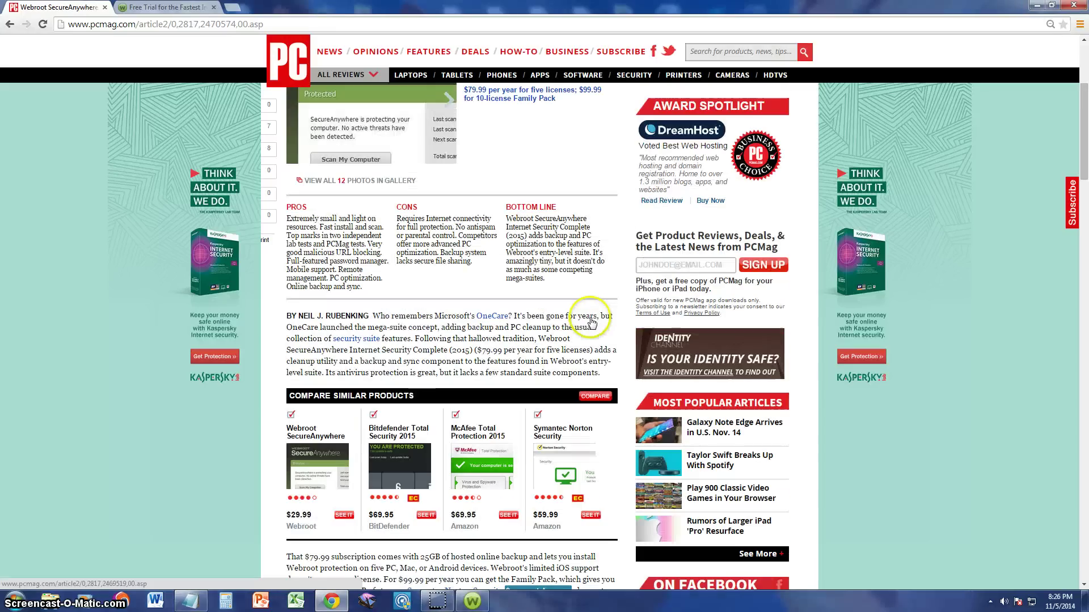
scroll(589, 318, up, 2)
click(473, 600)
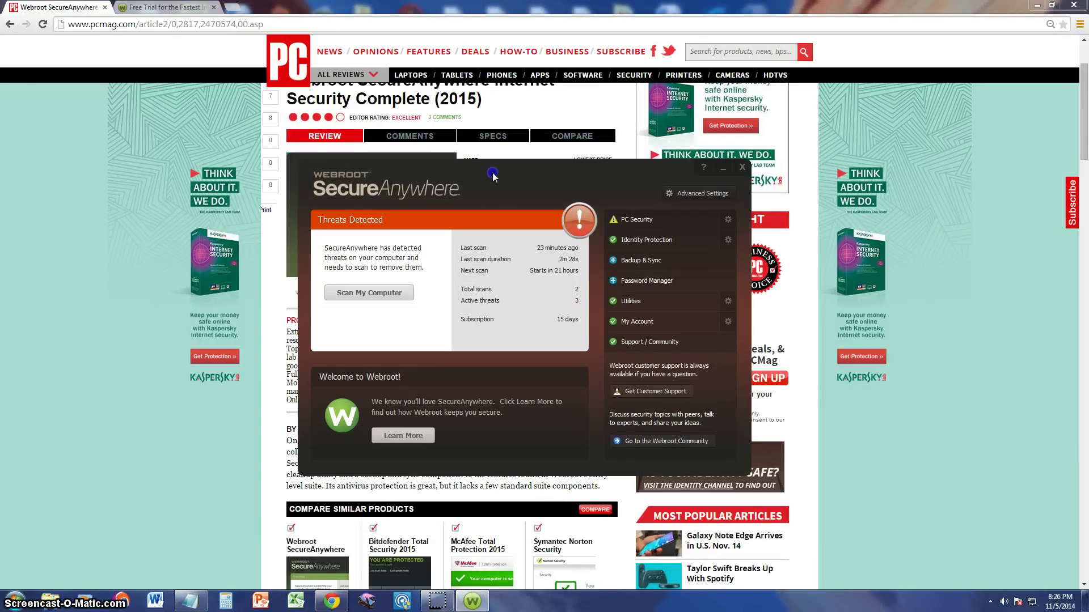
click(345, 194)
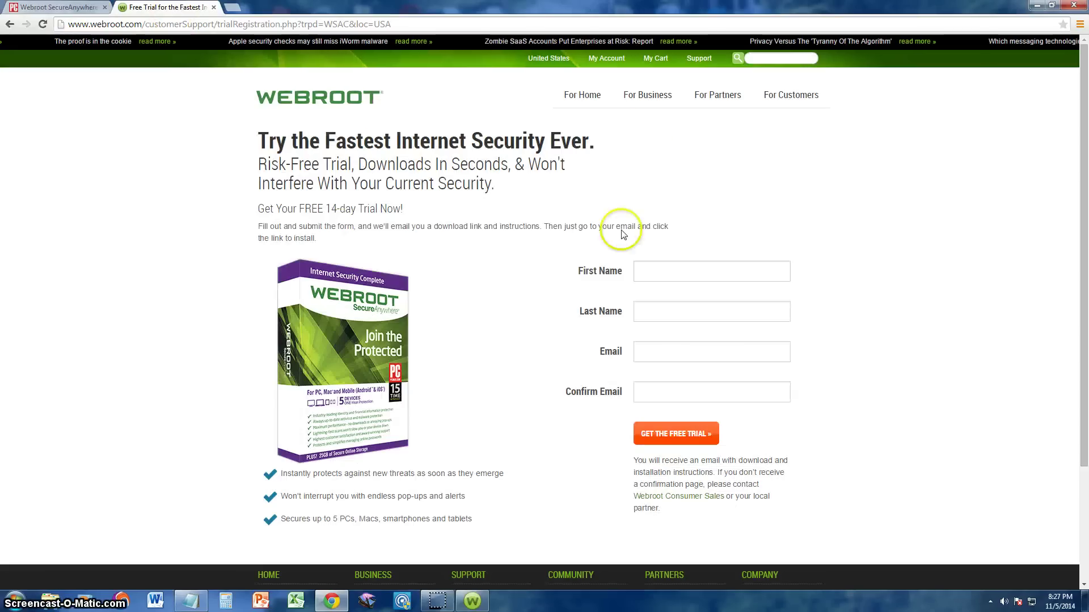
- On the free 14-day trial page, focus the empty First Name field and dismiss autofill
scroll(623, 234, down, 1)
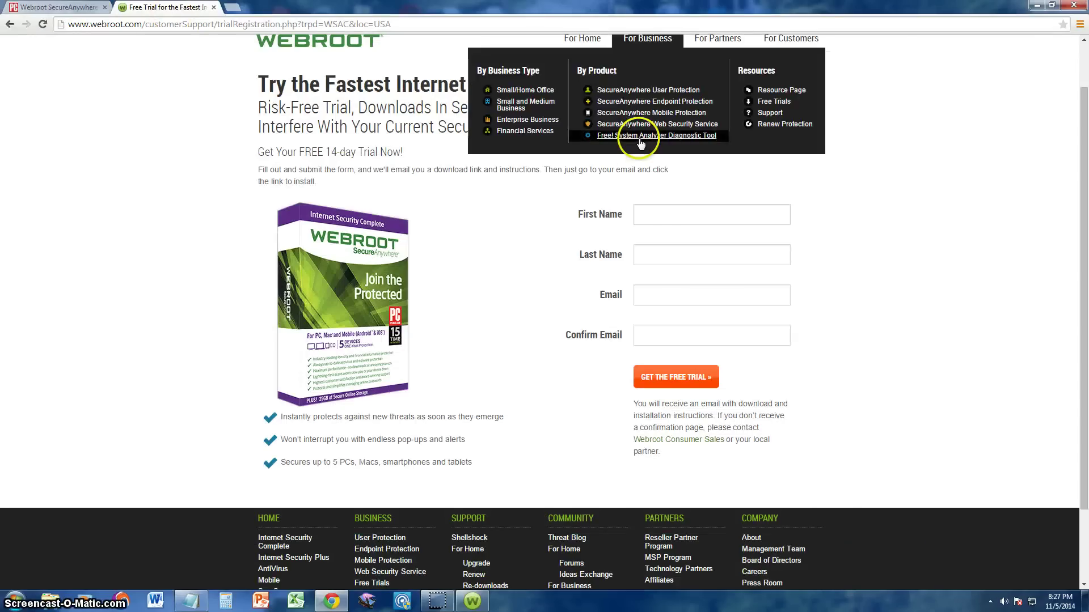
click(671, 214)
click(843, 166)
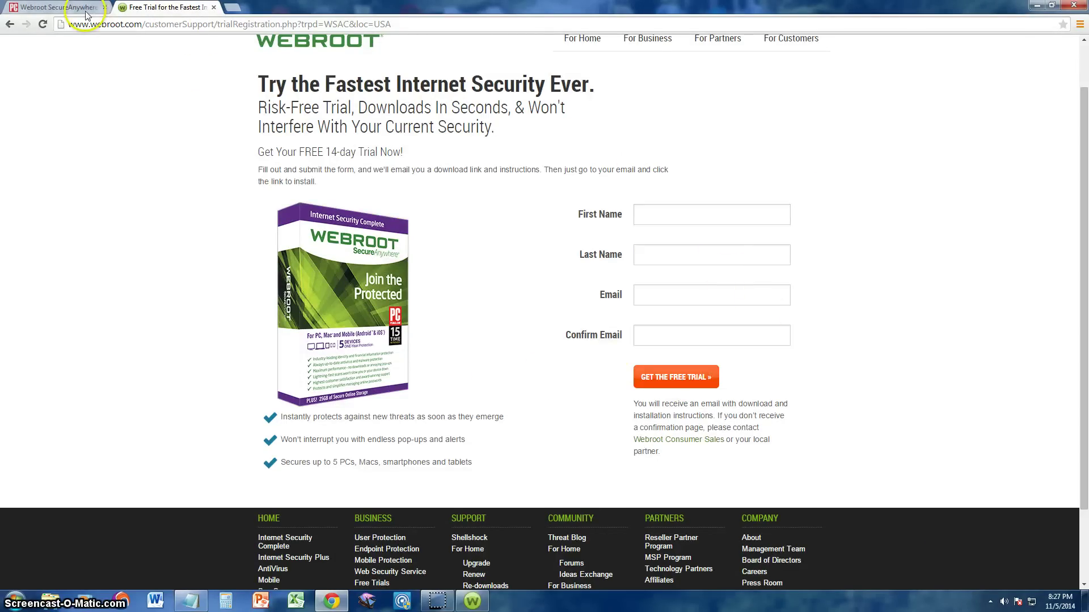
- Run Scan My Computer, finding three Win32.LocalInfect.2 threats marked for removal
click(485, 607)
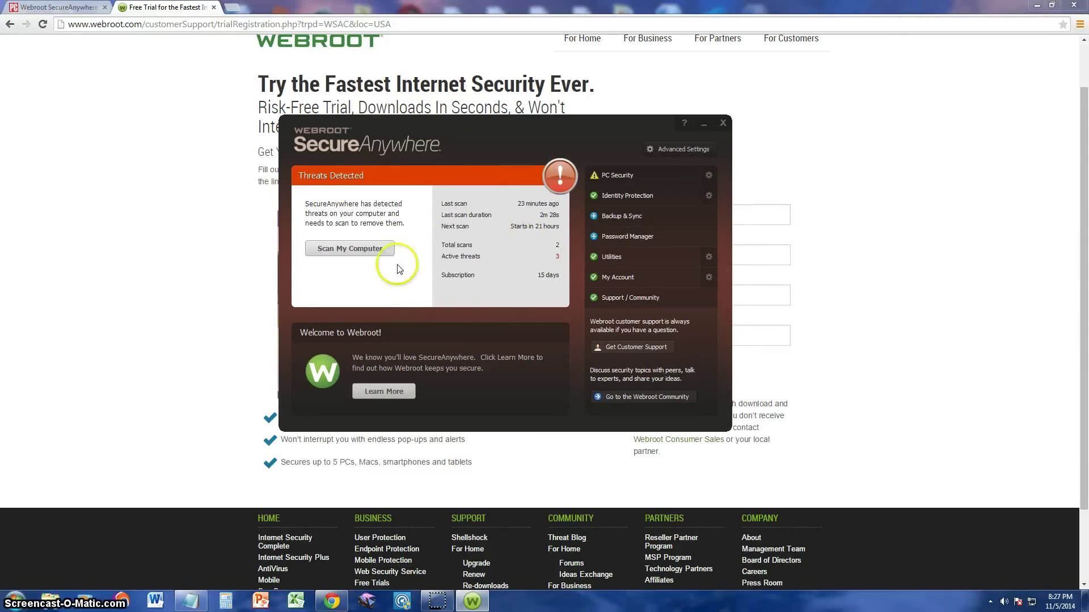
click(359, 248)
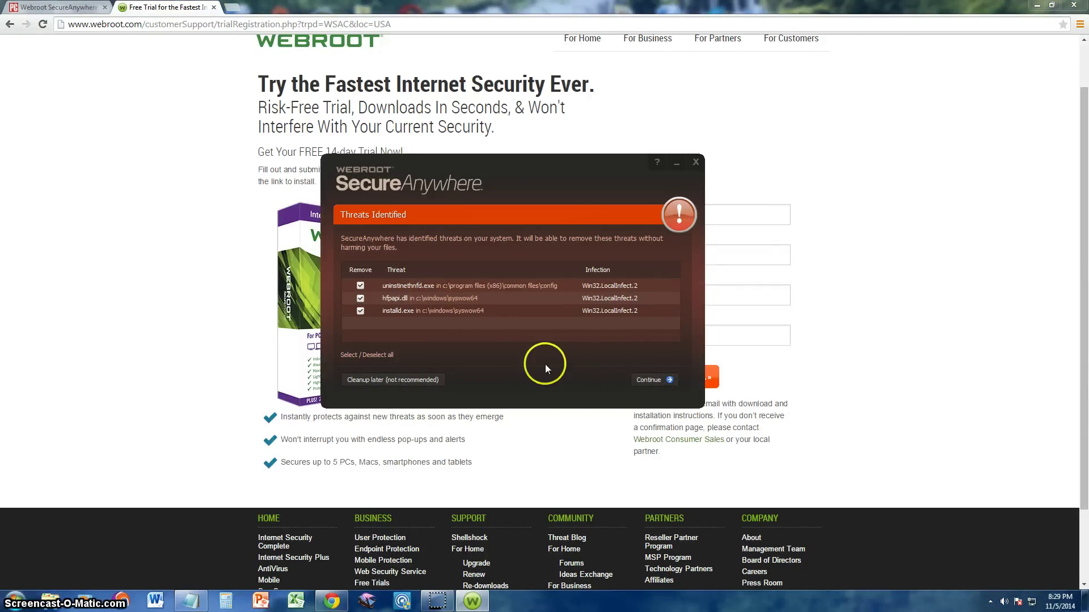
- Postpone the threat cleanup, move the SecureAnywhere window up-left, and expand PC Security
click(391, 380)
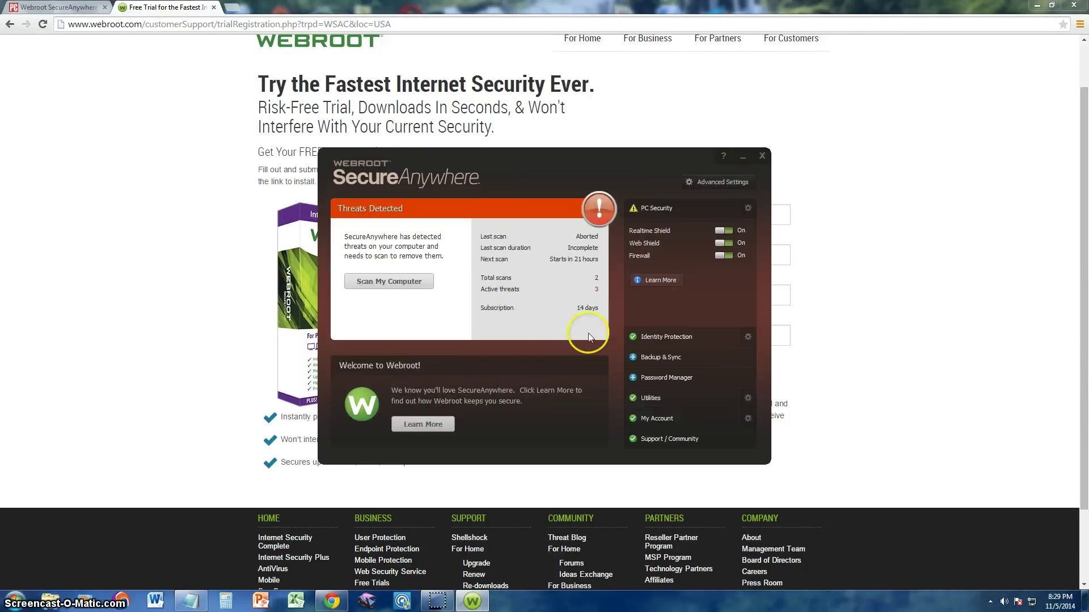
drag(595, 182, 556, 159)
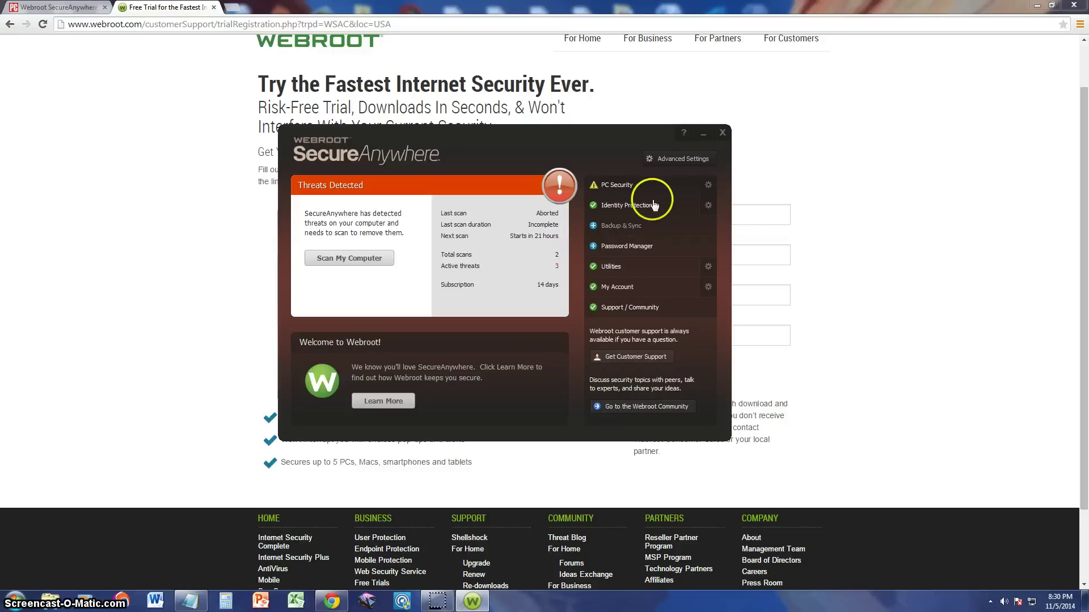
click(629, 186)
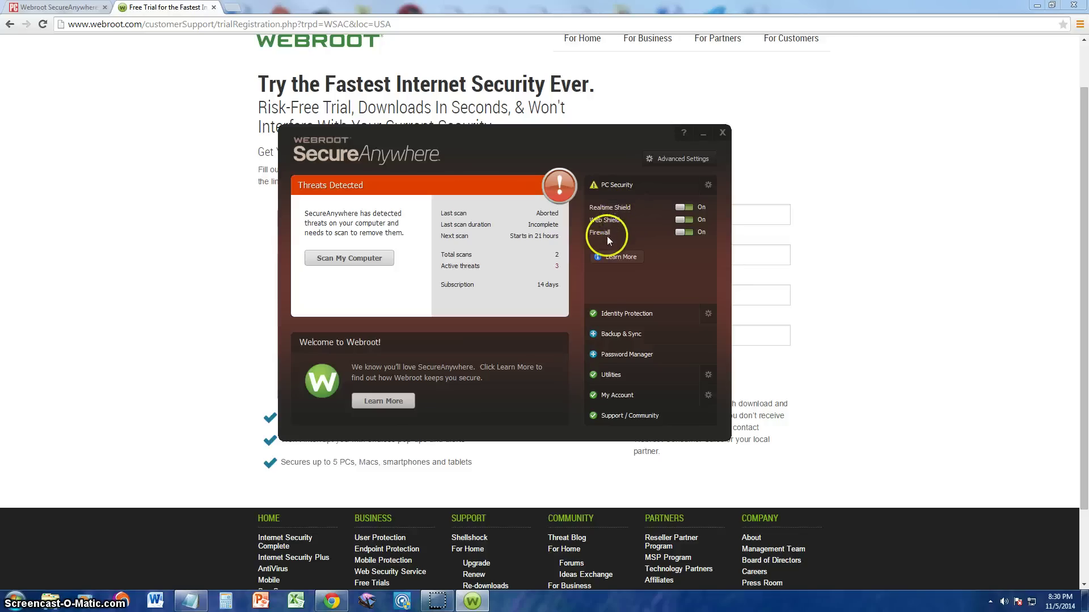
- Expand Identity Protection and Backup & Sync, begin Backup & Sync setup, then return to the dashboard
click(628, 312)
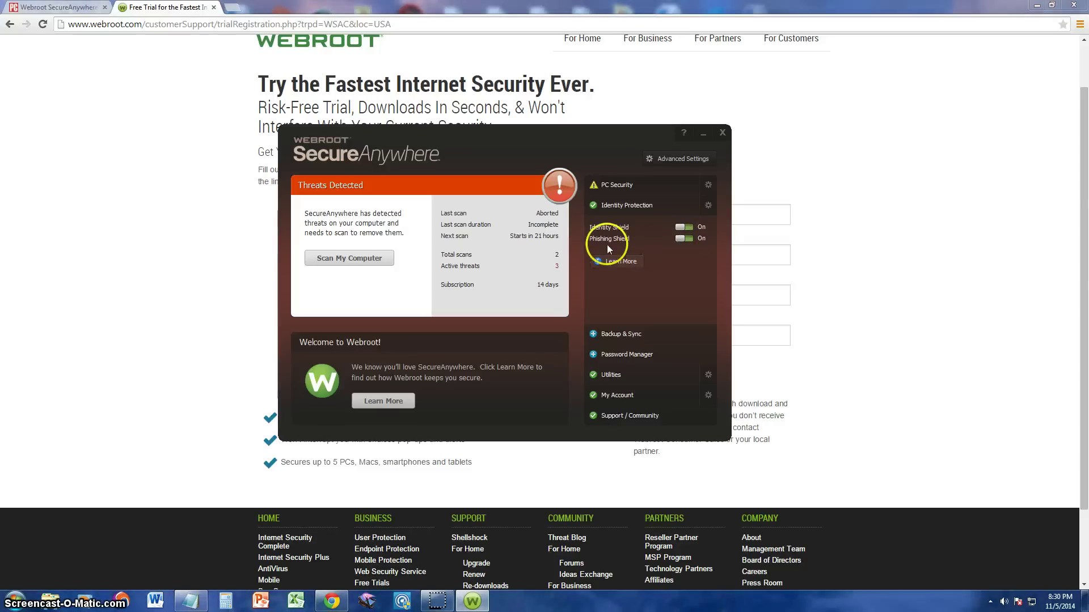
click(624, 334)
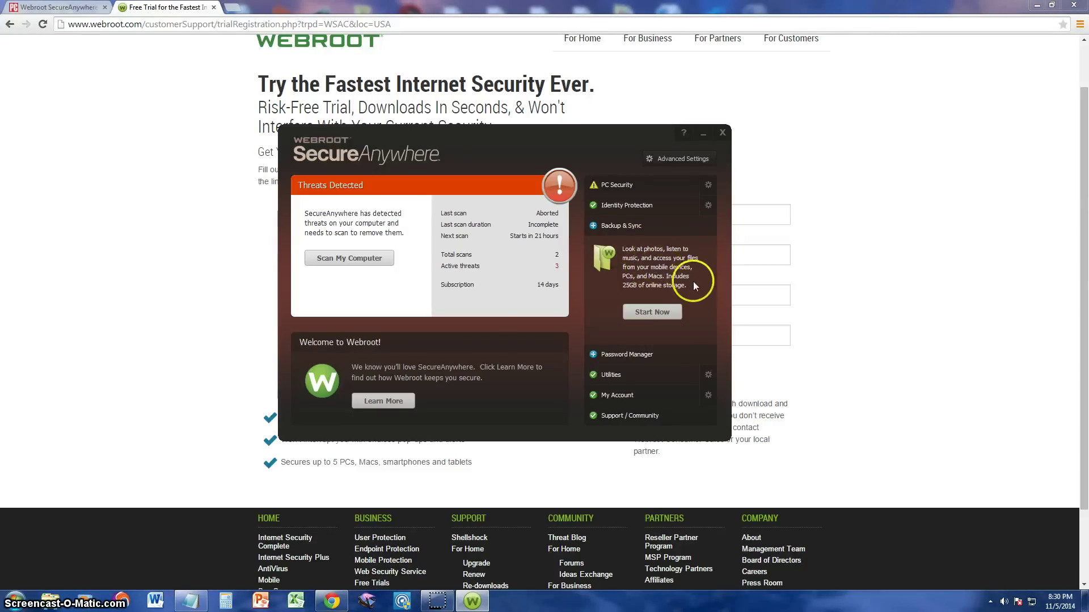
click(646, 311)
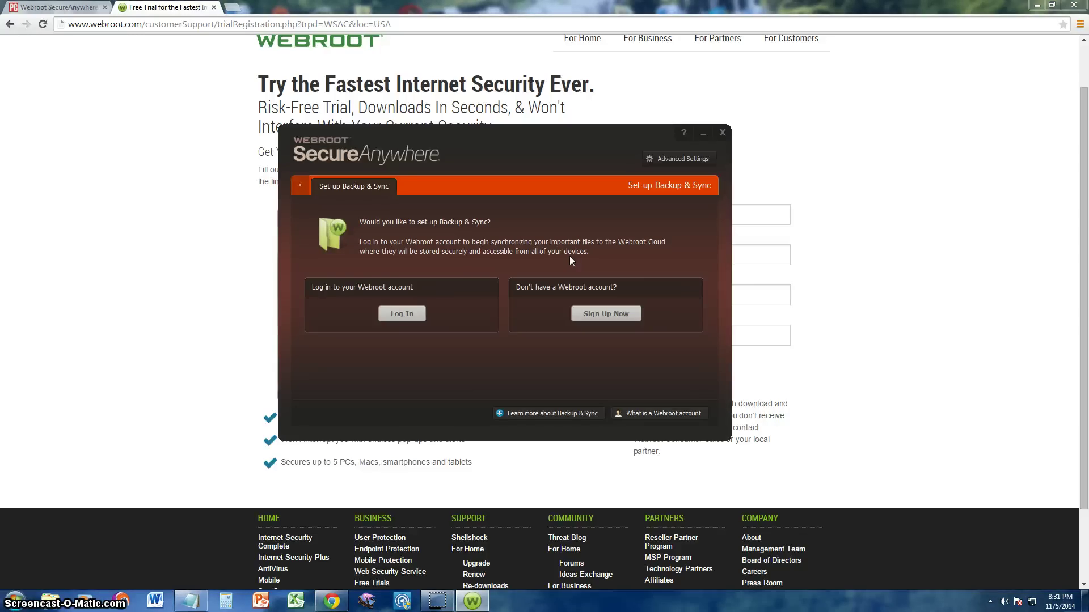
click(300, 187)
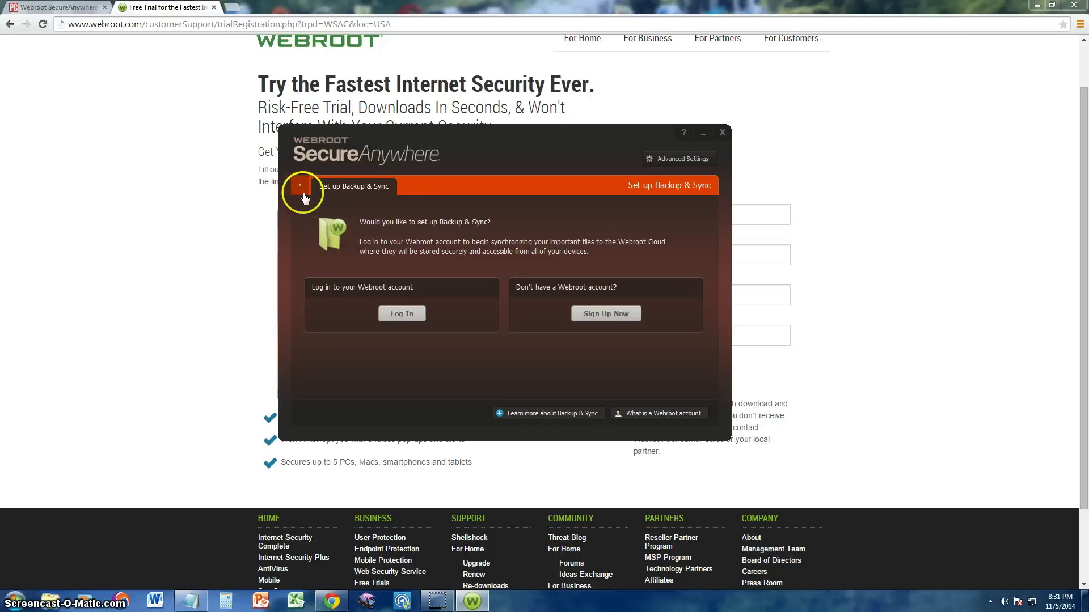
click(302, 188)
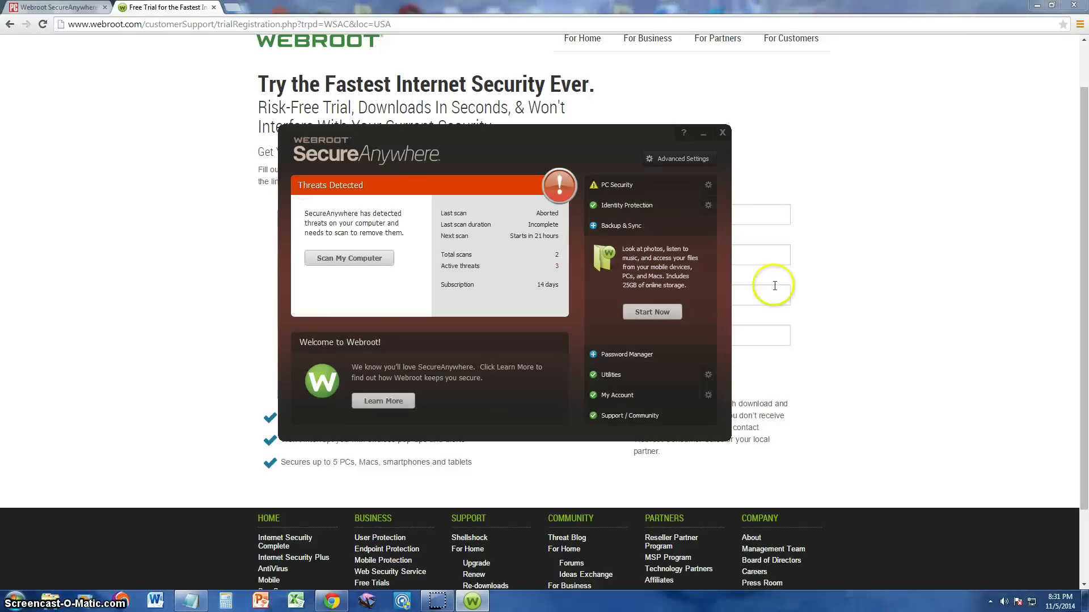
- Expand Password Manager, submit the web console login that fails, and bring SecureAnywhere back
click(628, 357)
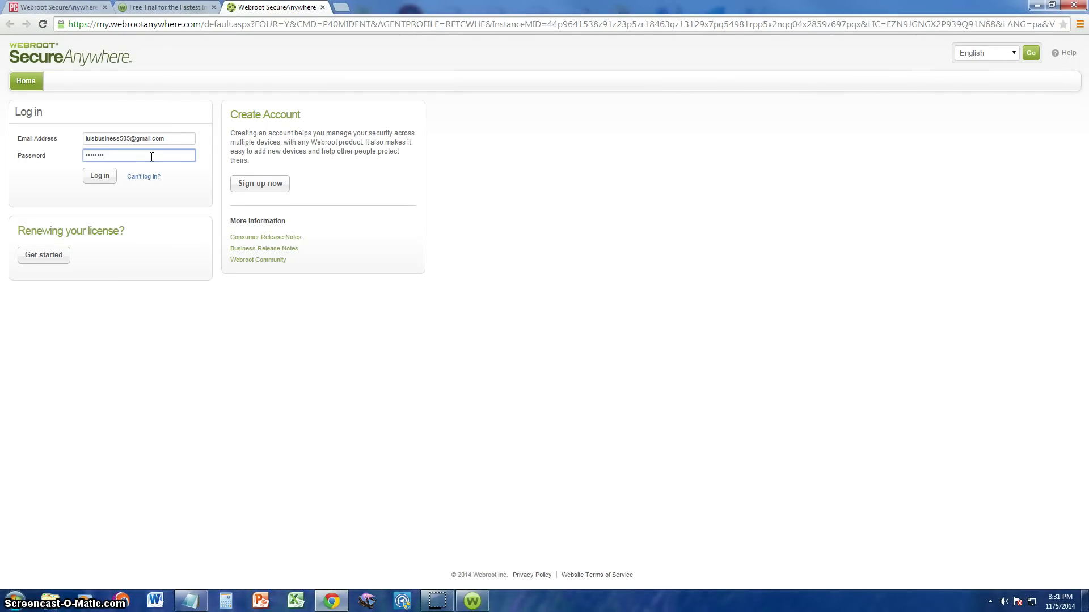
key(Return)
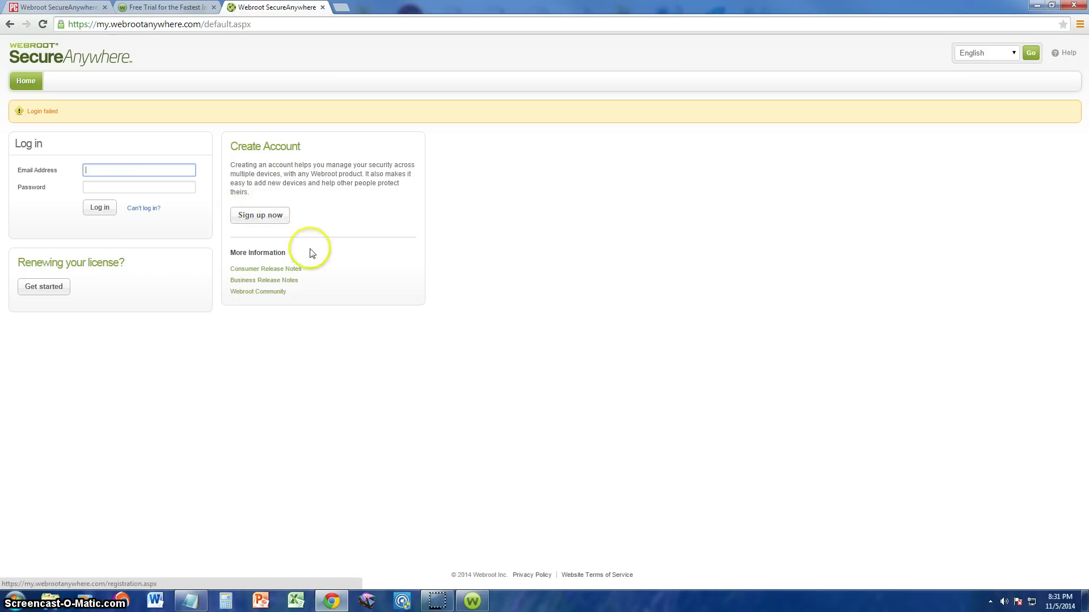
click(472, 605)
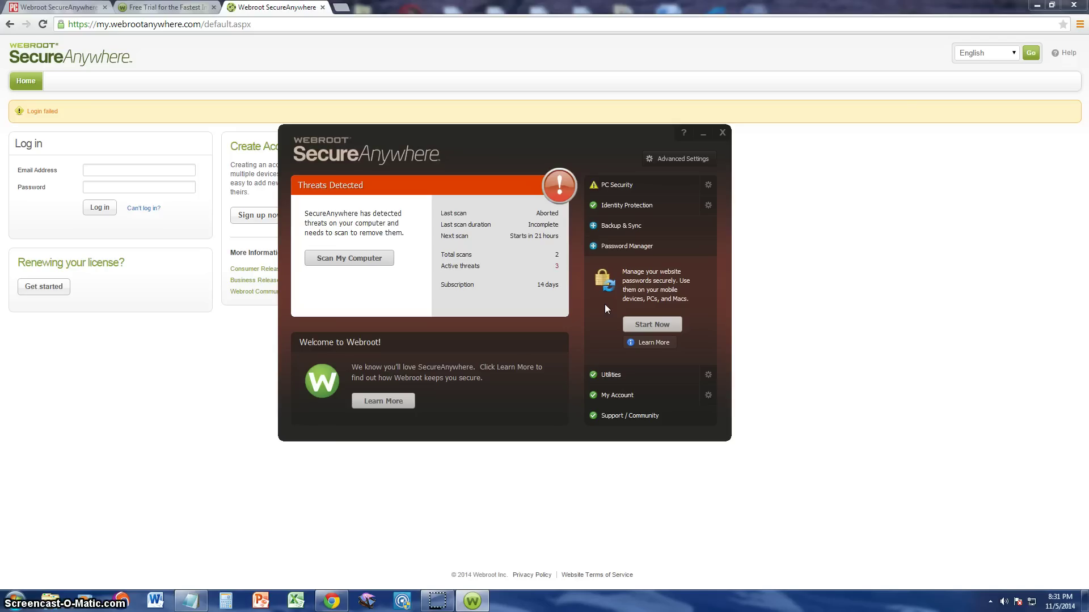
- Start Optimize Now under Utilities, let it run, then cancel back to the dashboard showing 859 MB recovered
click(618, 374)
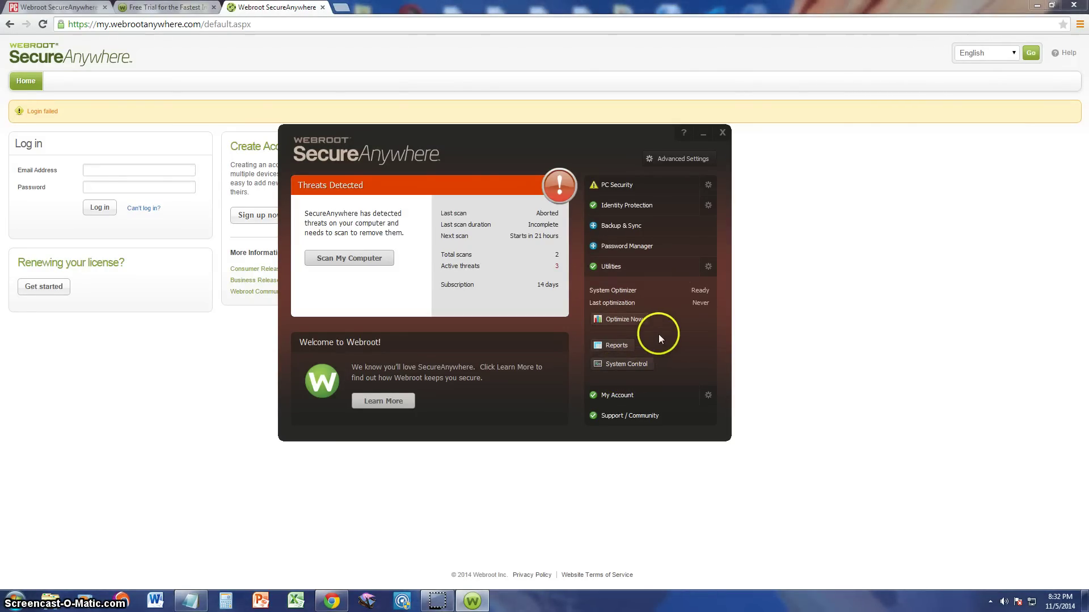
click(618, 329)
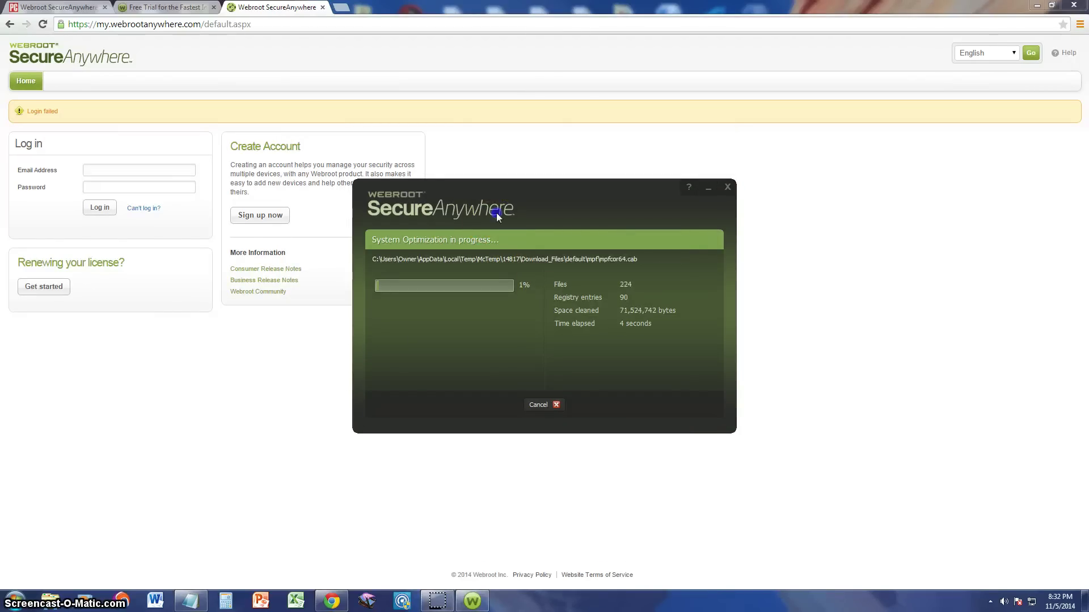
drag(497, 217, 486, 206)
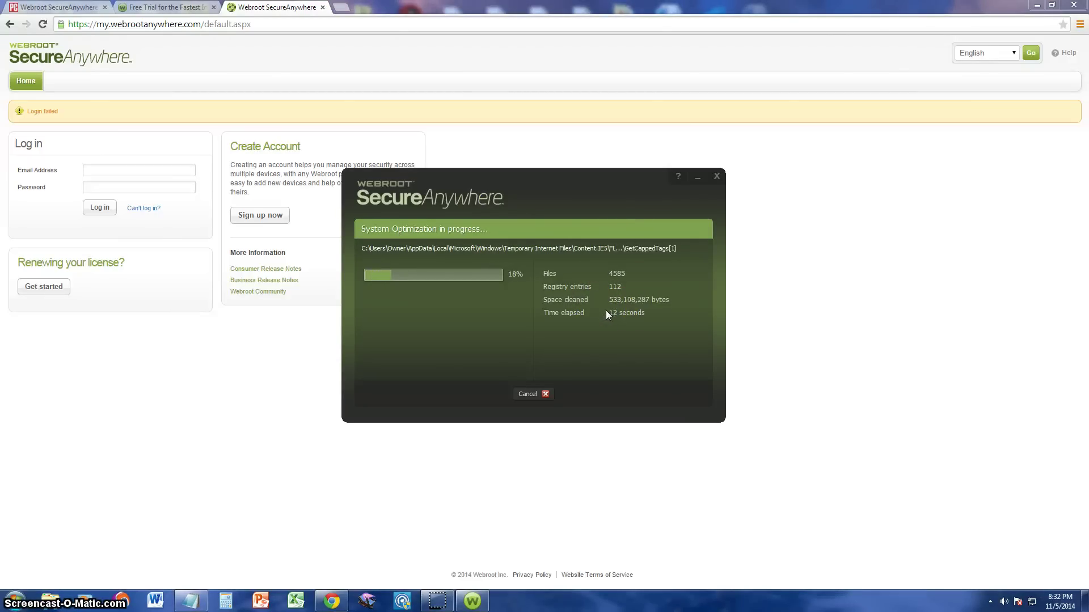
click(605, 312)
click(554, 390)
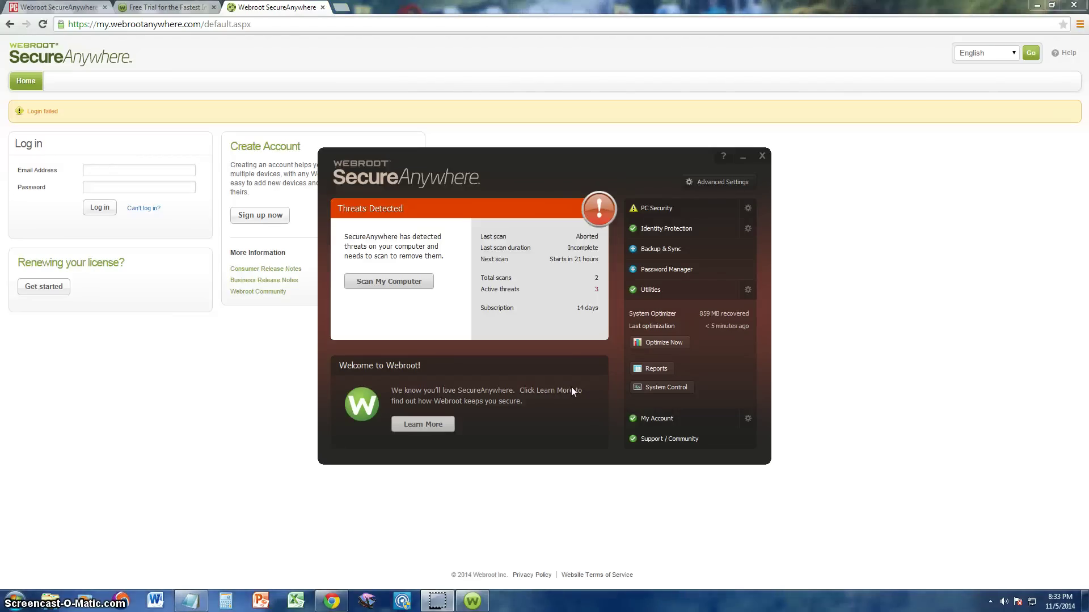
click(648, 367)
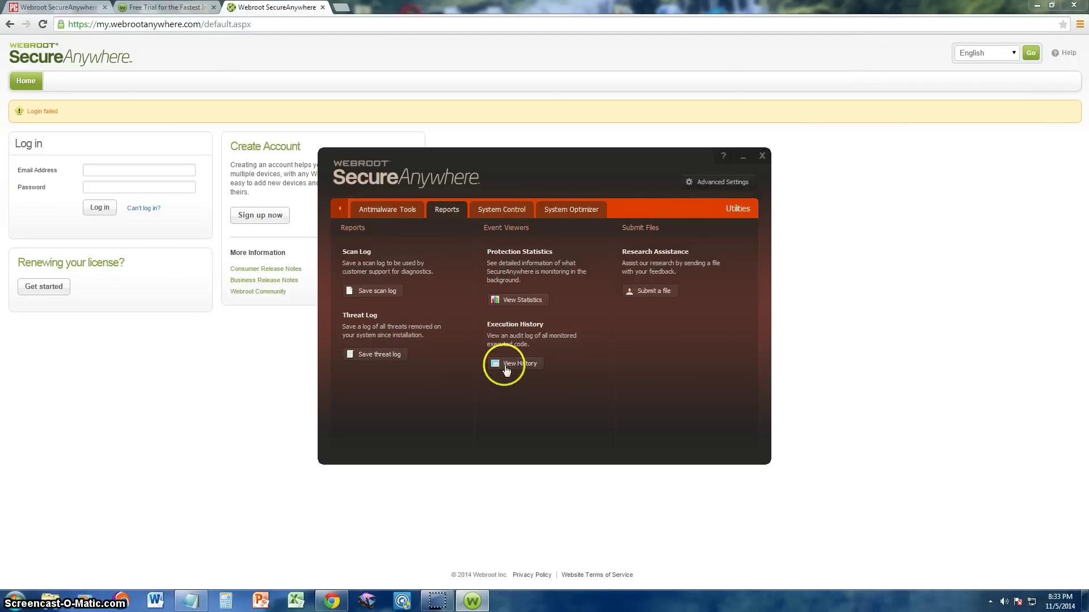
click(507, 364)
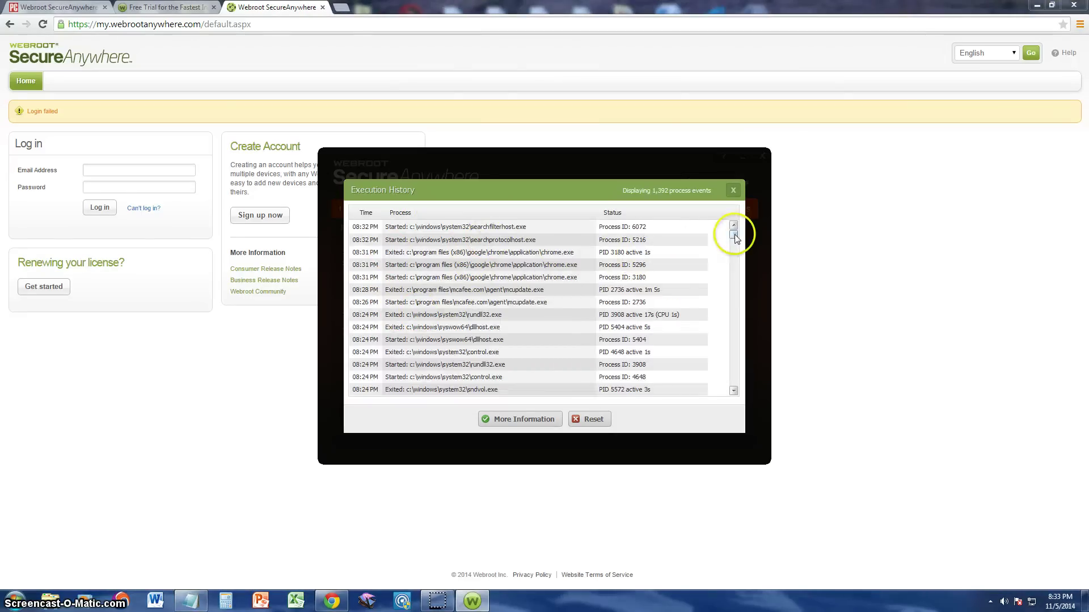
drag(734, 234, 737, 316)
click(732, 191)
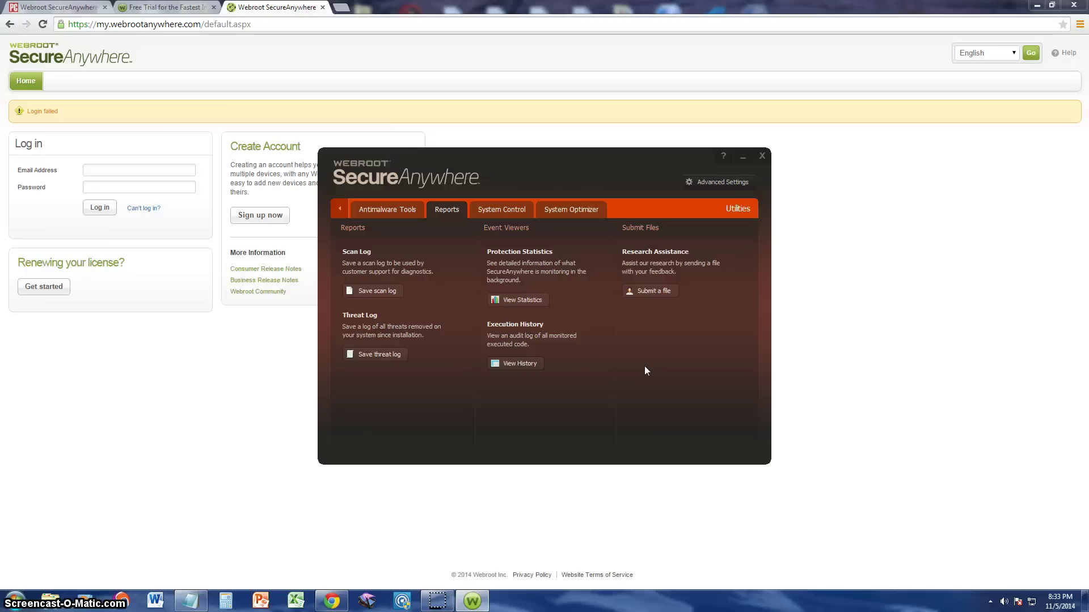
click(339, 209)
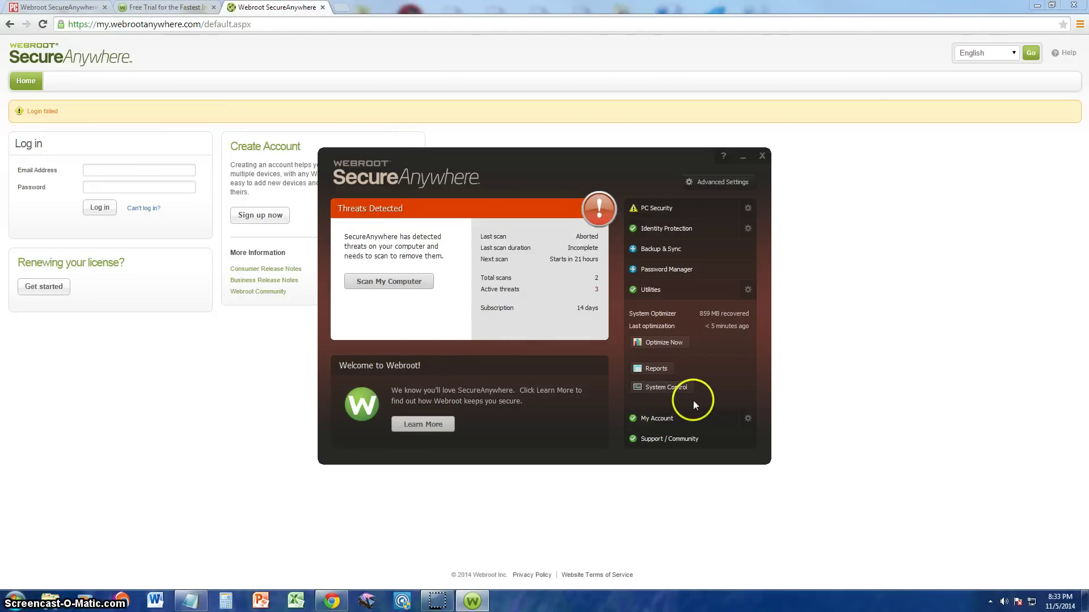
- Open System Control and run the System Analyzer, which scores the PC 47 / 100
click(662, 390)
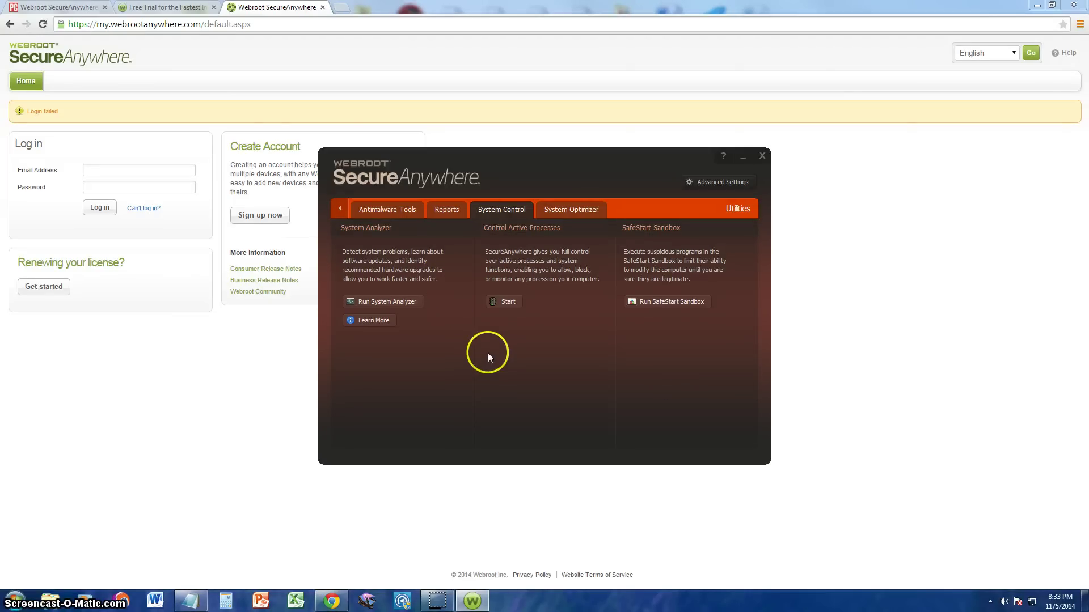
click(386, 302)
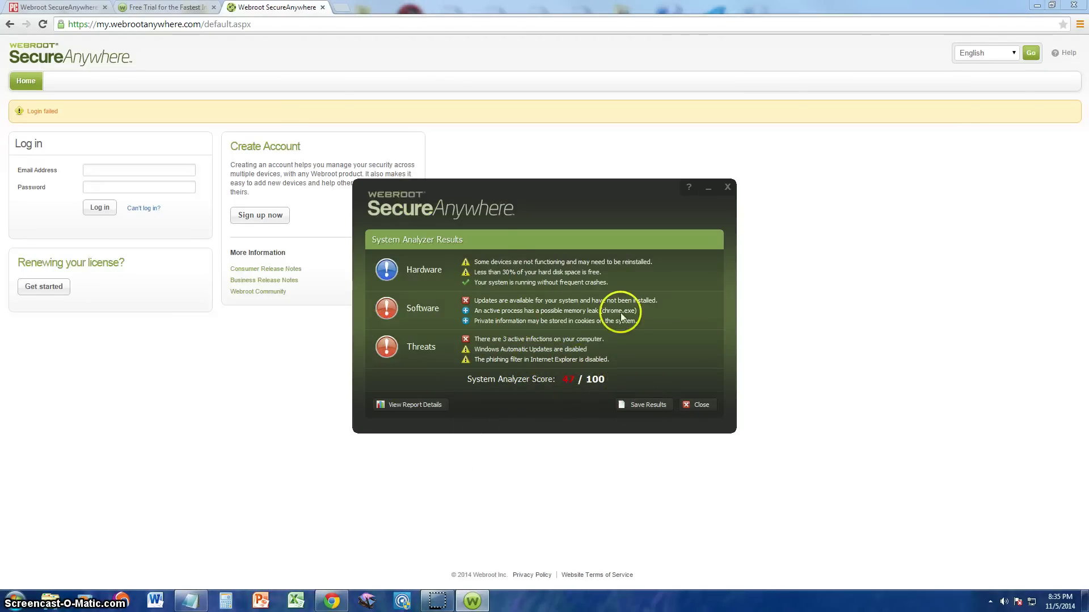
- Close the analyzer results, then expand Utilities, My Account, and Utilities again in the sidebar
click(695, 406)
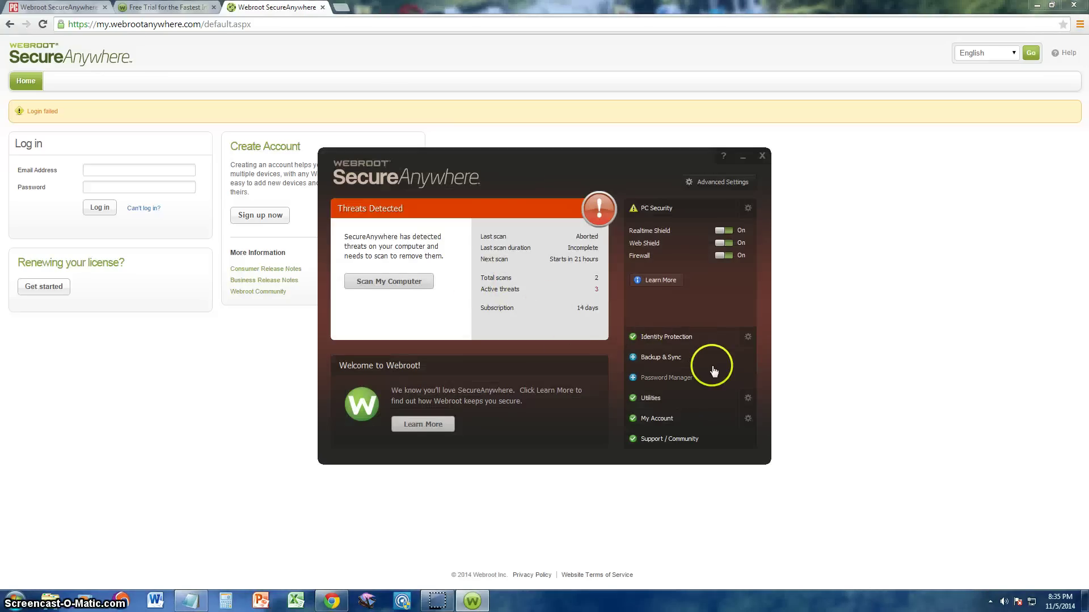
click(696, 400)
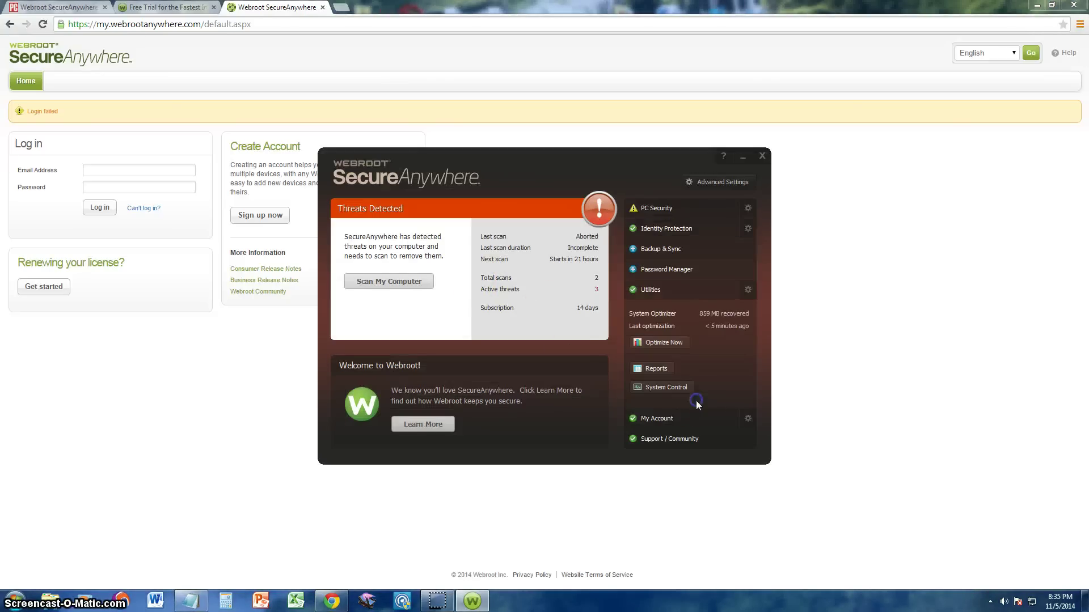
click(675, 420)
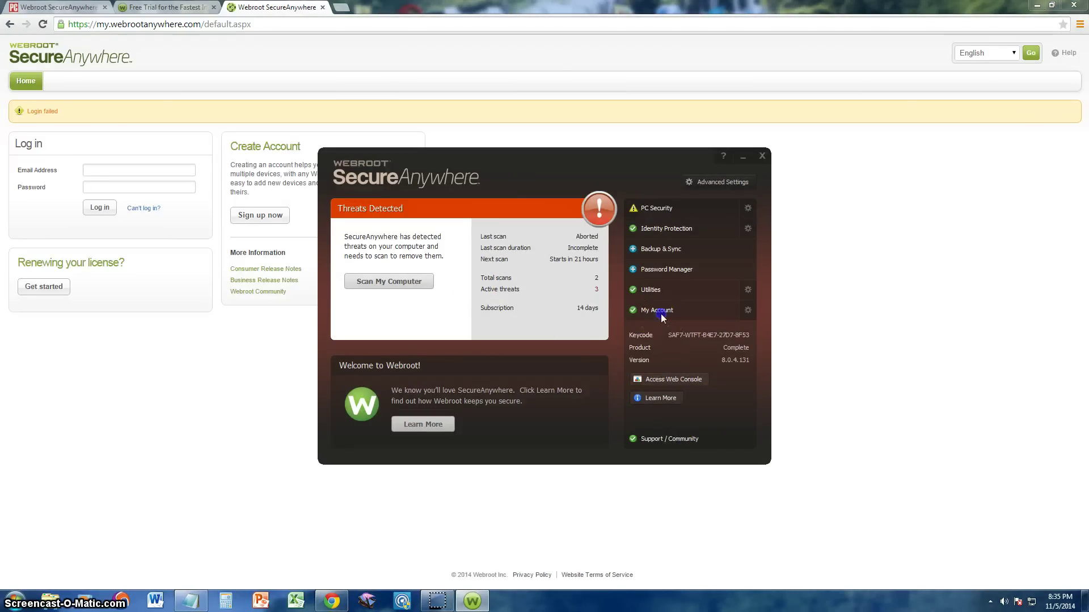
click(651, 291)
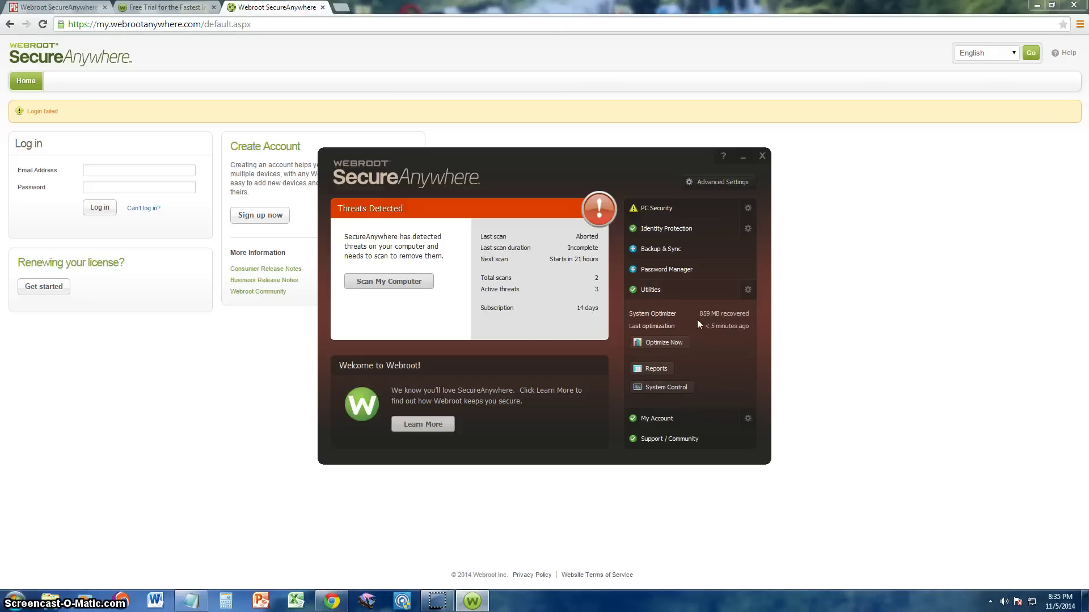